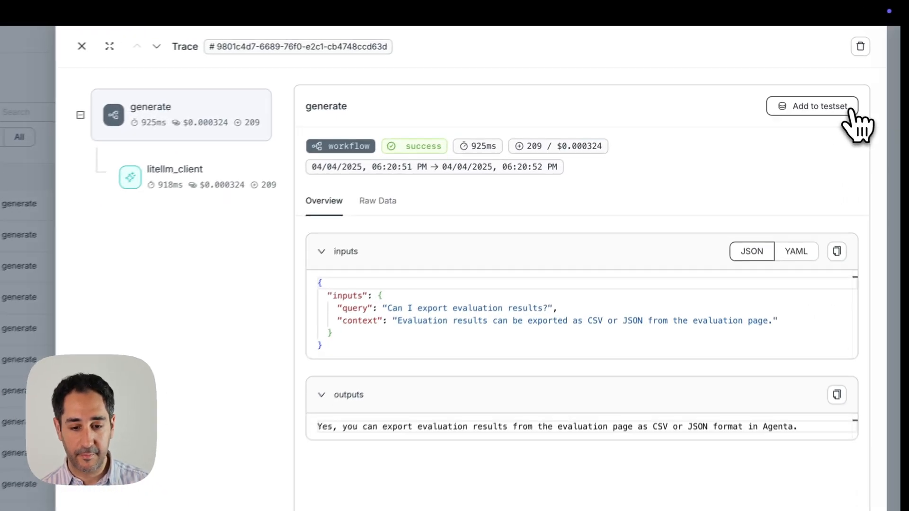
Start adding the generate trace about exporting evaluation results to a new test set named docs_testset
{"action": "left_click", "coordinate": [809, 82]}
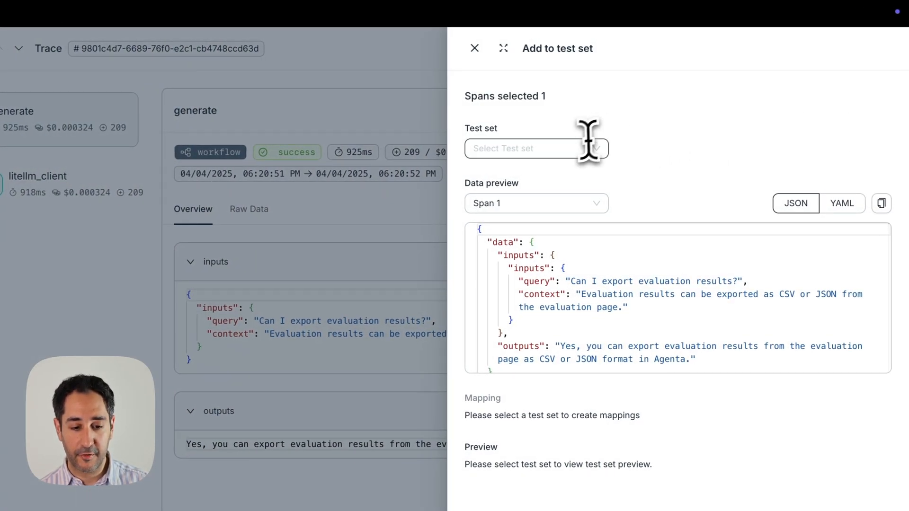
{"action": "left_click", "coordinate": [583, 149]}
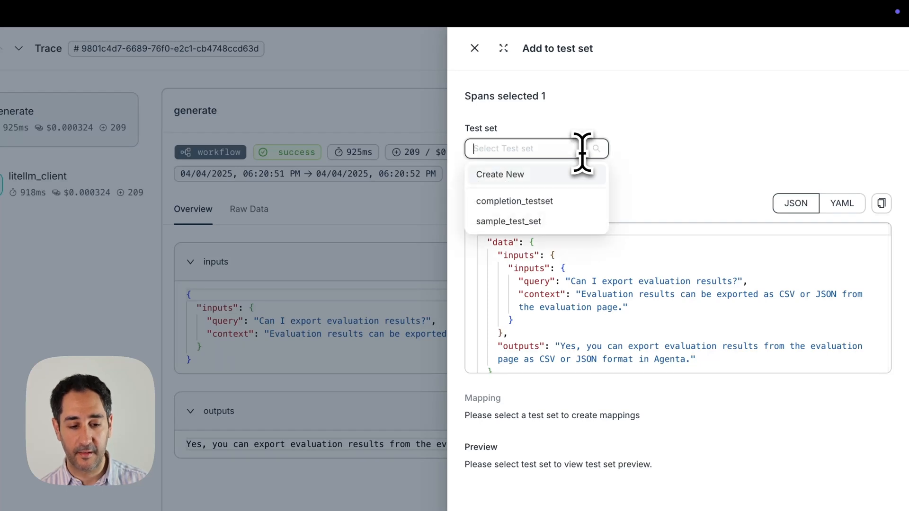
{"action": "left_click", "coordinate": [564, 176]}
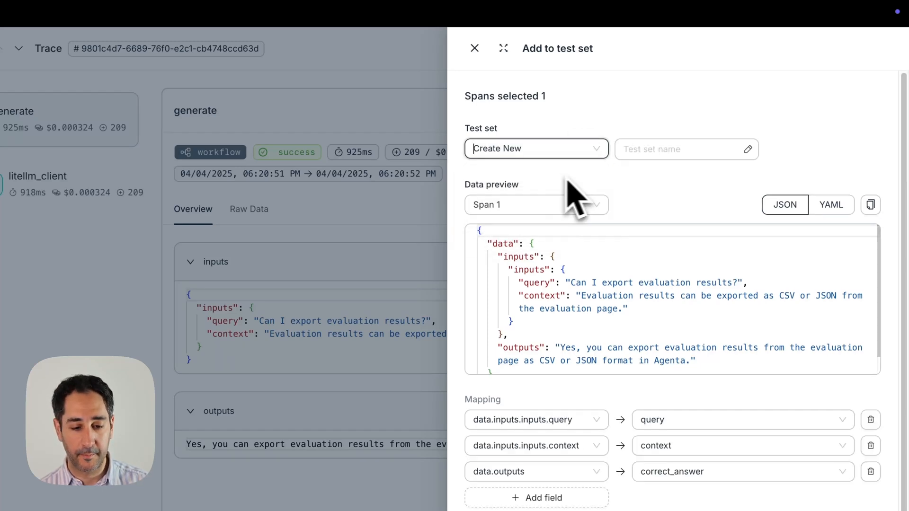
{"action": "type", "text": "docs_testset"}
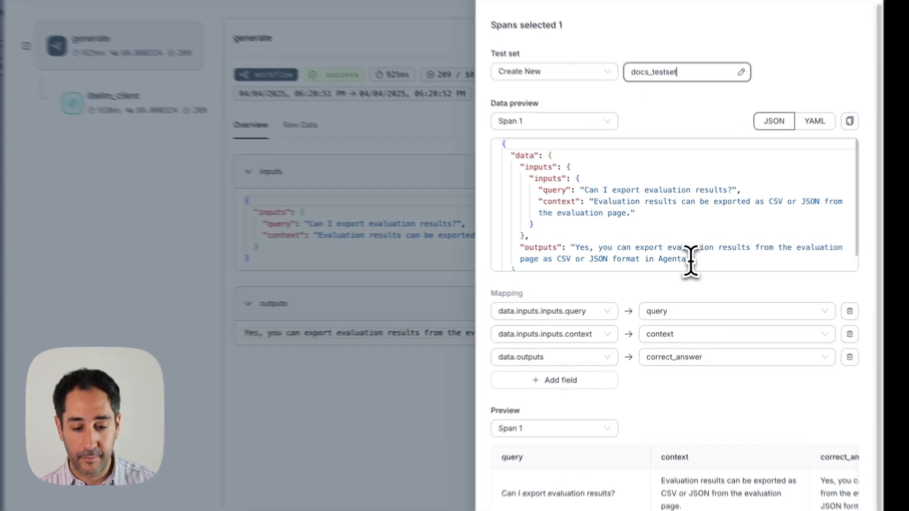
Replace the span's outputs text with "I don't know", check the preview row and save it to the test set
{"action": "scroll", "coordinate": [690, 262], "scroll_direction": "down", "scroll_amount": 1}
{"action": "key", "text": "alt+shift+Left"}
{"action": "key", "text": "alt+shift+Left"}
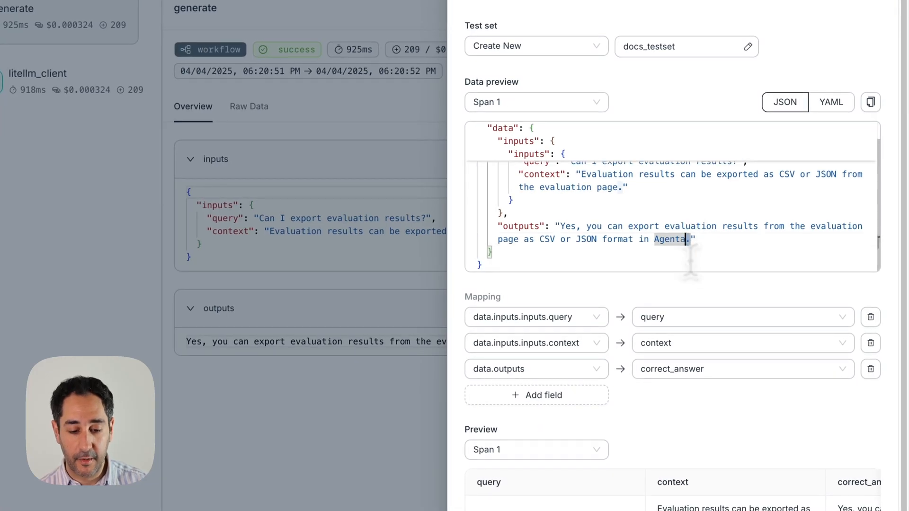
{"action": "key", "text": "alt+shift+Left"}
{"action": "key", "text": "alt+shift+Left"}
{"action": "key", "text": "alt+shift+Left"}
{"action": "key", "text": "alt+shift+Left"}
{"action": "key", "text": "alt+shift+Left"}
{"action": "key", "text": "alt+shift+Left"}
{"action": "key", "text": "alt+shift+Left"}
{"action": "key", "text": "alt+shift+Left"}
{"action": "key", "text": "alt+shift+Left"}
{"action": "key", "text": "alt+shift+Left"}
{"action": "key", "text": "alt+shift+Left"}
{"action": "key", "text": "alt+shift+Left"}
{"action": "key", "text": "alt+shift+Left"}
{"action": "key", "text": "alt+shift+Left"}
{"action": "key", "text": "alt+shift+Left"}
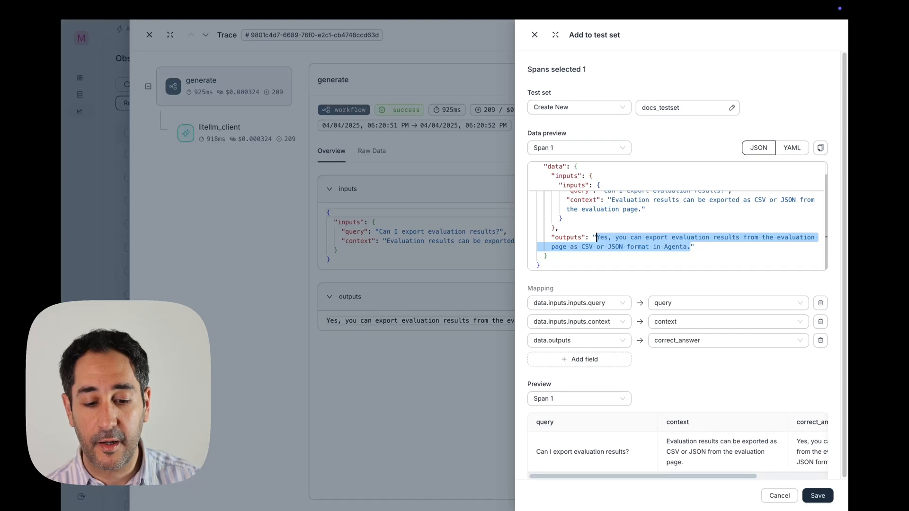
{"action": "key", "text": "BackSpace"}
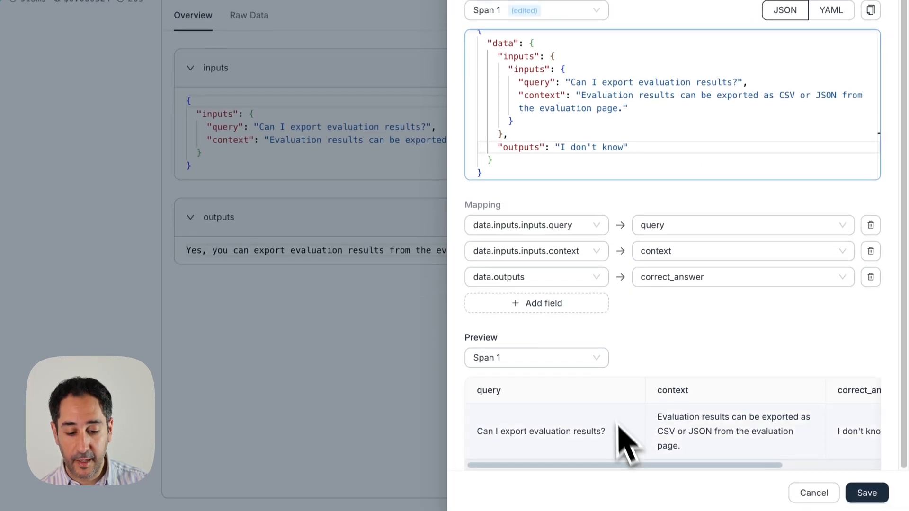
{"action": "left_click_drag", "start_coordinate": [624, 463], "coordinate": [523, 445]}
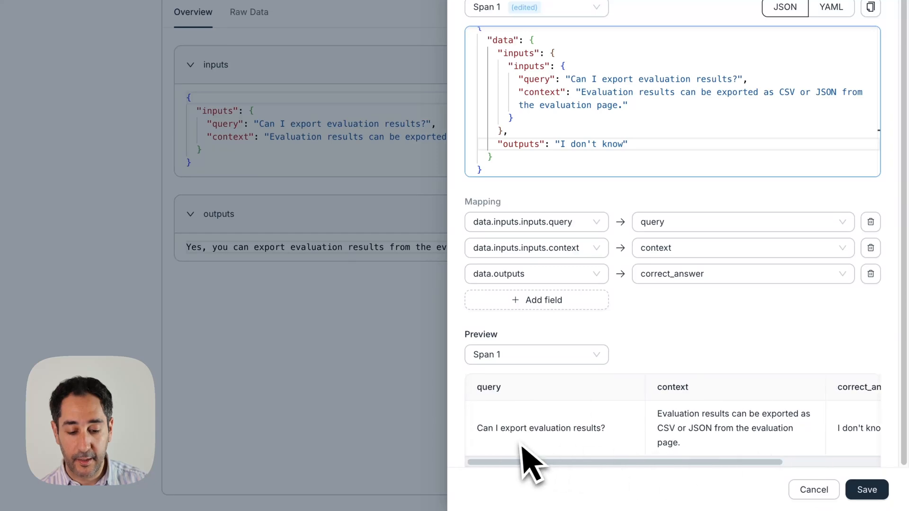
{"action": "left_click", "coordinate": [867, 491]}
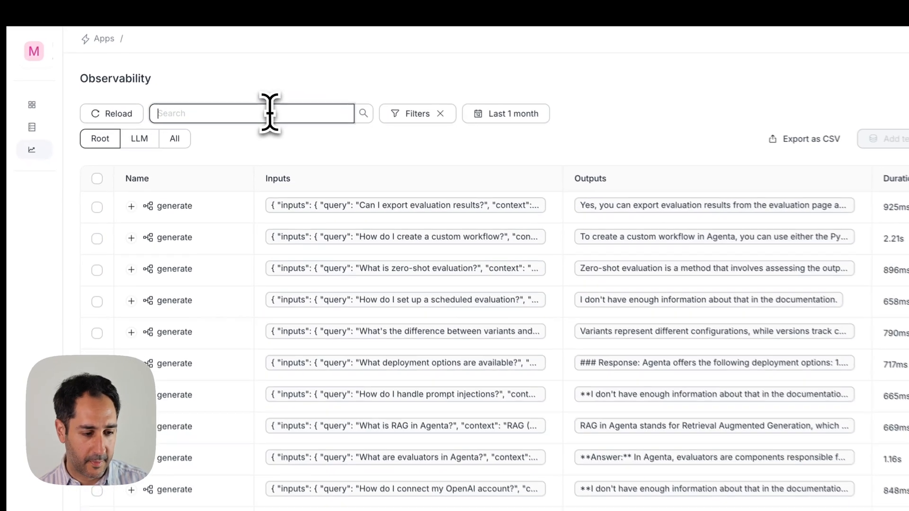
Search the observability traces for "I don't have enough information"
{"action": "left_click", "coordinate": [271, 117]}
{"action": "type", "text": "I don't hav"}
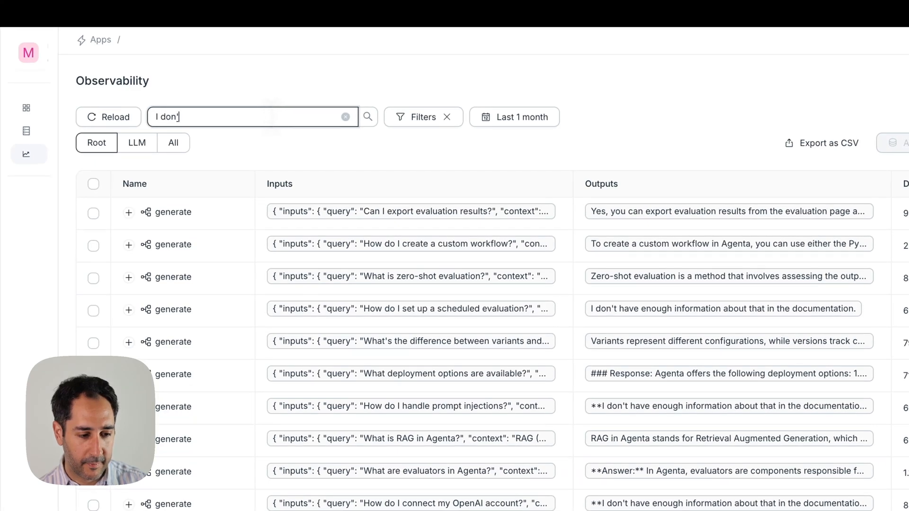
{"action": "type", "text": "e enough i"}
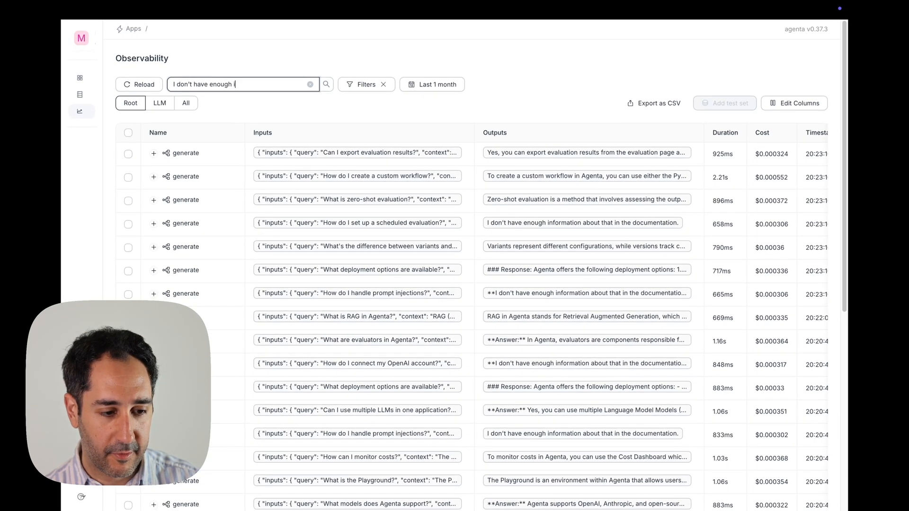
{"action": "type", "text": "nformation"}
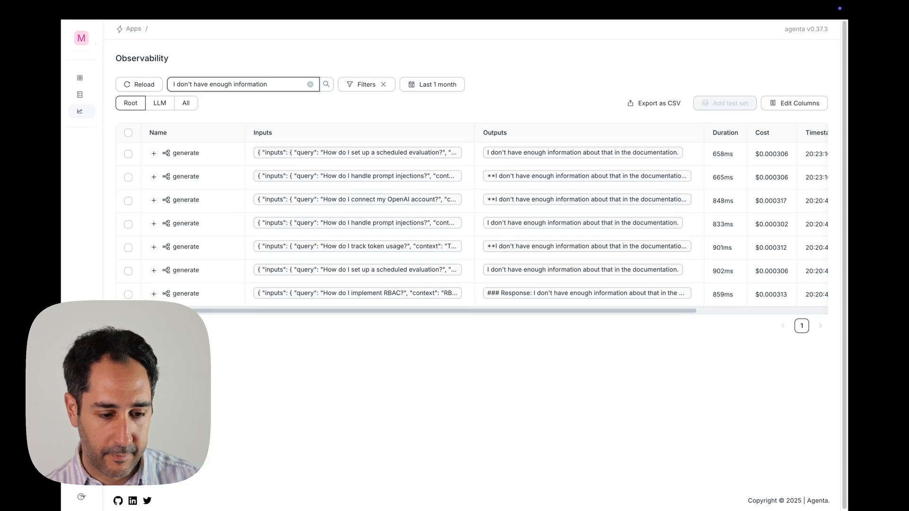
Select all the matching traces and choose docs_testset as the test set to add them to
{"action": "left_click", "coordinate": [128, 133]}
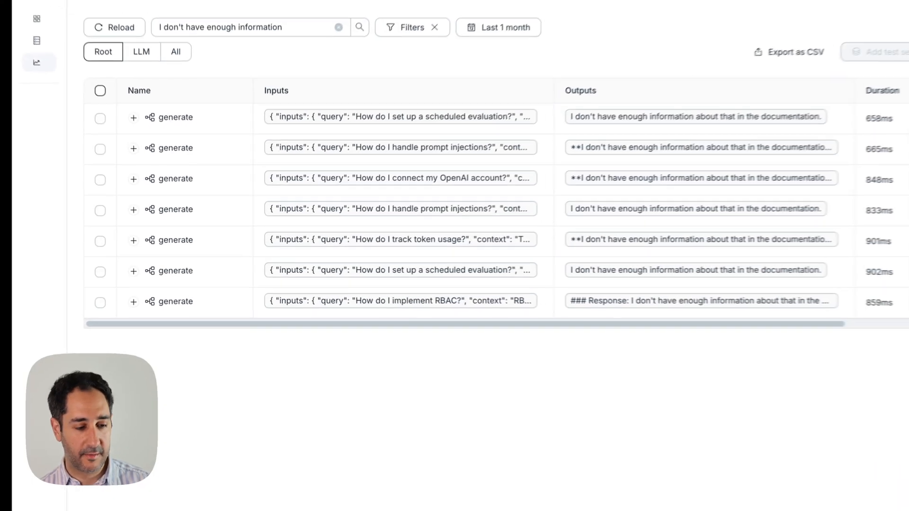
{"action": "left_click", "coordinate": [128, 133]}
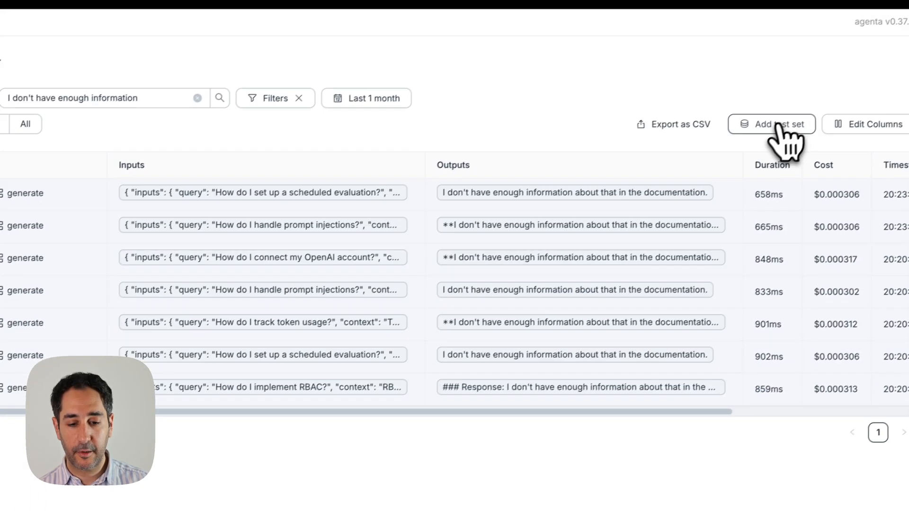
{"action": "left_click", "coordinate": [768, 133]}
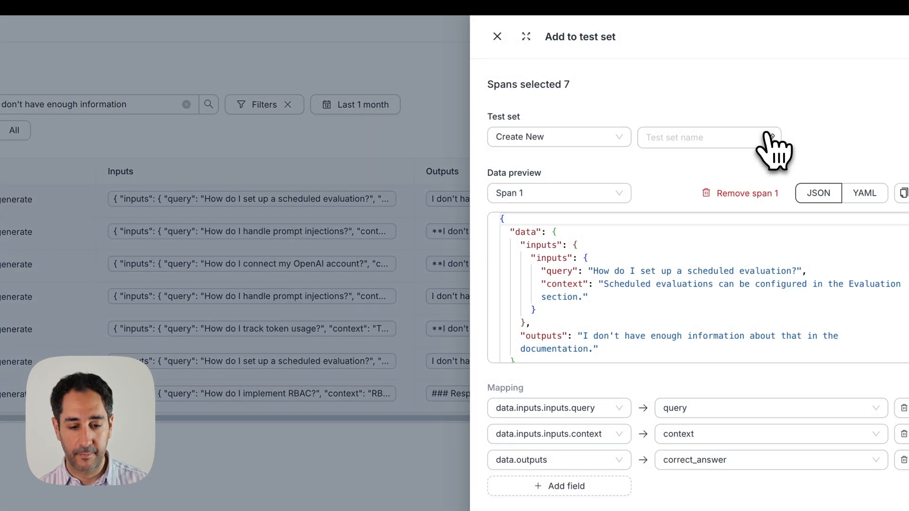
{"action": "left_click", "coordinate": [614, 136]}
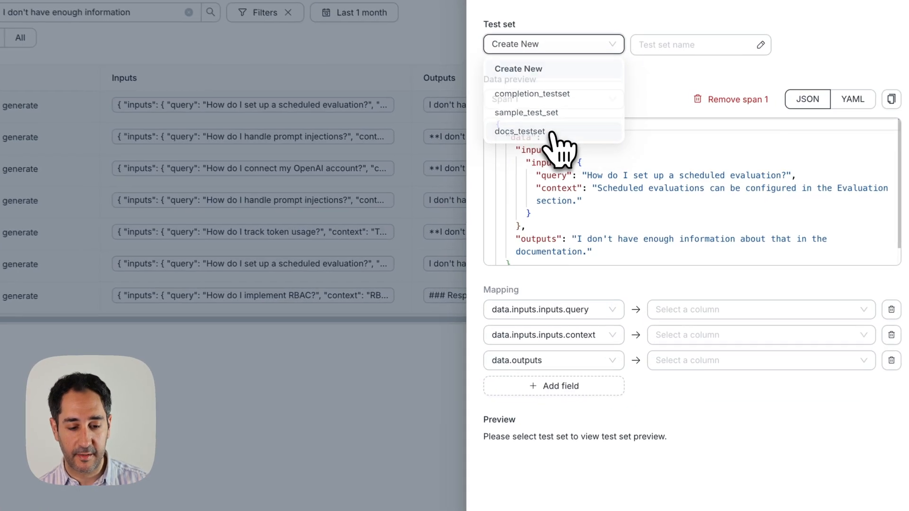
{"action": "left_click", "coordinate": [577, 175]}
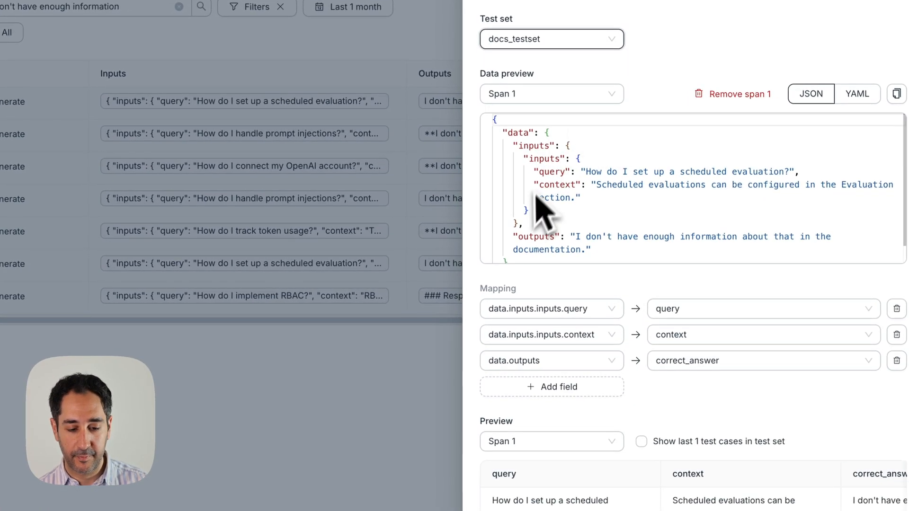
Examine the data of Span 4 among the selected spans, including its outputs
{"action": "left_click", "coordinate": [545, 97]}
{"action": "left_click", "coordinate": [542, 180]}
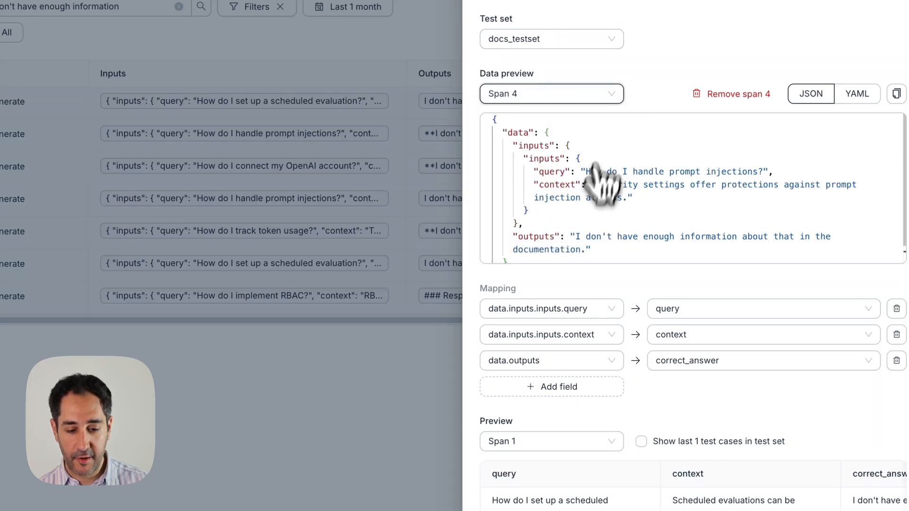
{"action": "scroll", "coordinate": [612, 216], "scroll_direction": "down", "scroll_amount": 1}
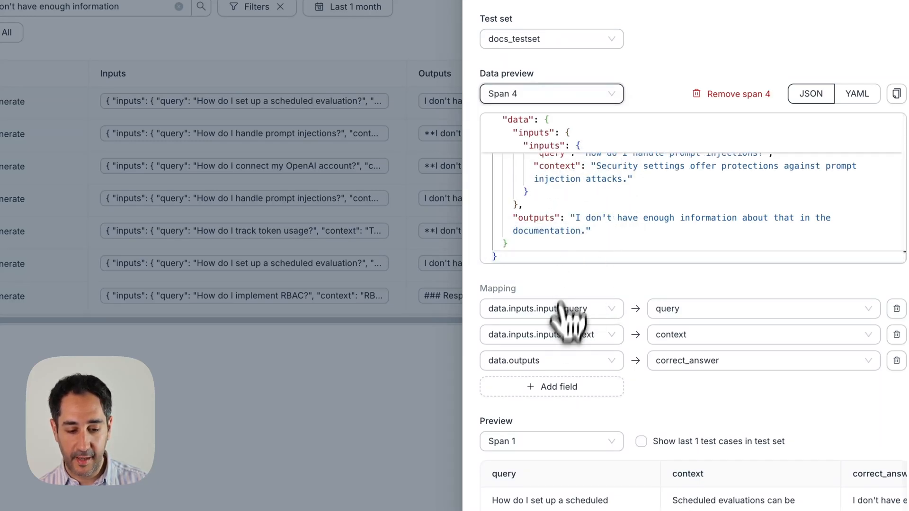
Show the last test case of the test set in the preview and save the selected spans to docs_testset
{"action": "left_click", "coordinate": [681, 441]}
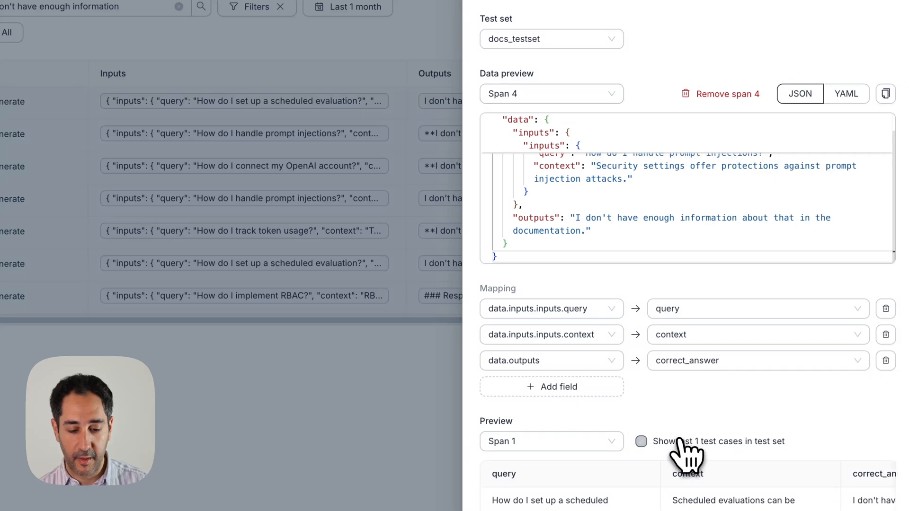
{"action": "scroll", "coordinate": [677, 479], "scroll_direction": "down", "scroll_amount": 1}
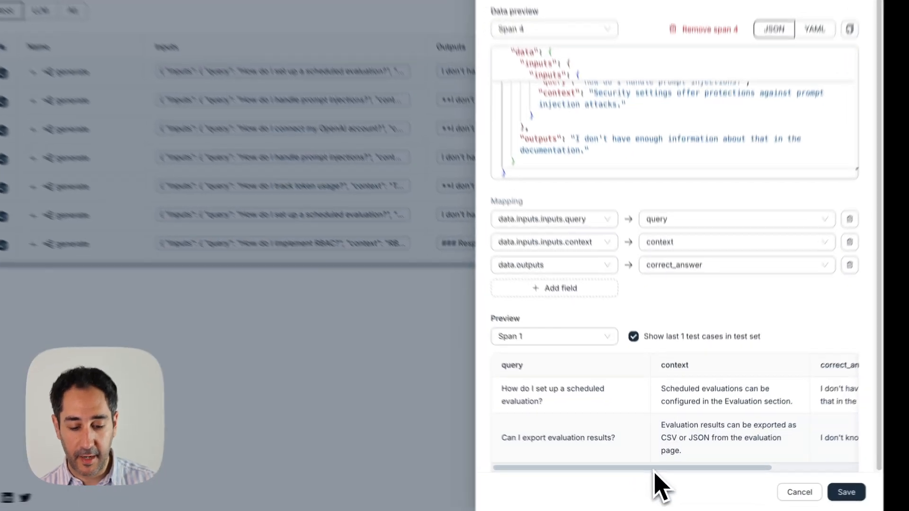
{"action": "left_click_drag", "start_coordinate": [661, 475], "coordinate": [548, 436]}
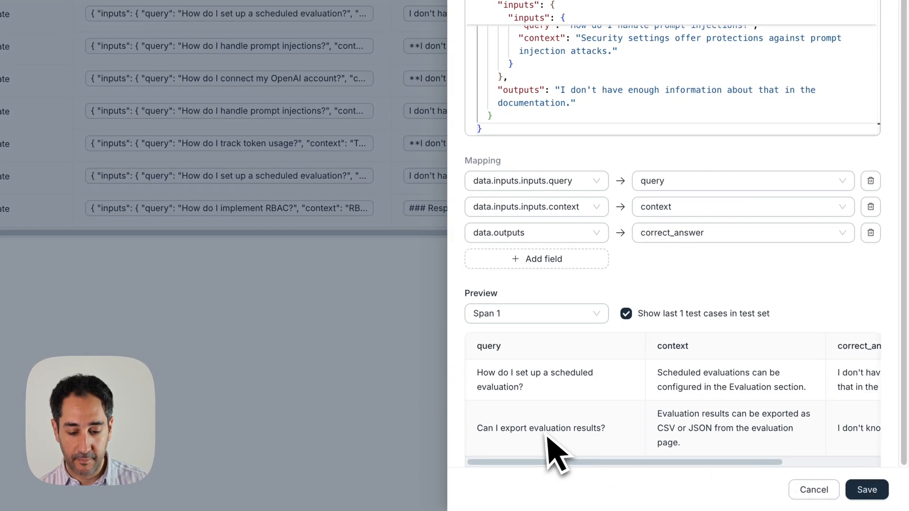
{"action": "left_click", "coordinate": [871, 492]}
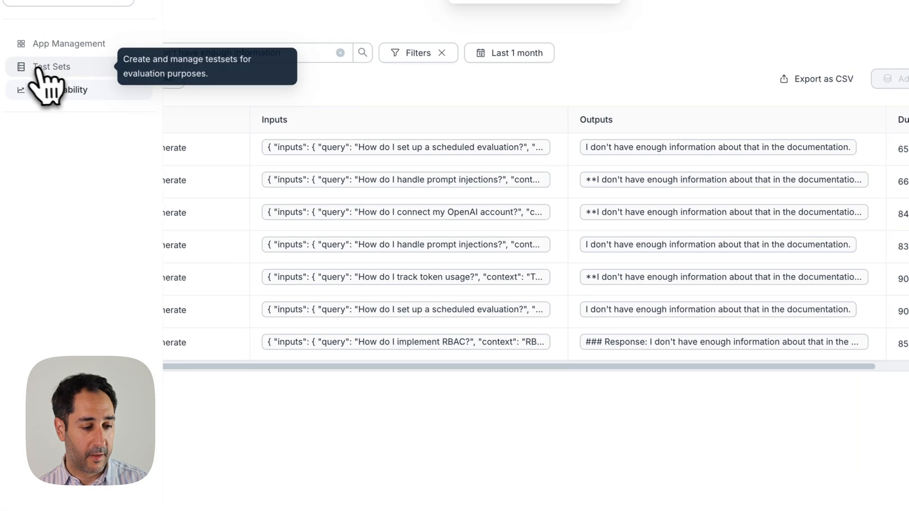
Open the Test Sets page to examine the saved test set
{"action": "left_click", "coordinate": [39, 72]}
{"action": "left_click", "coordinate": [236, 127]}
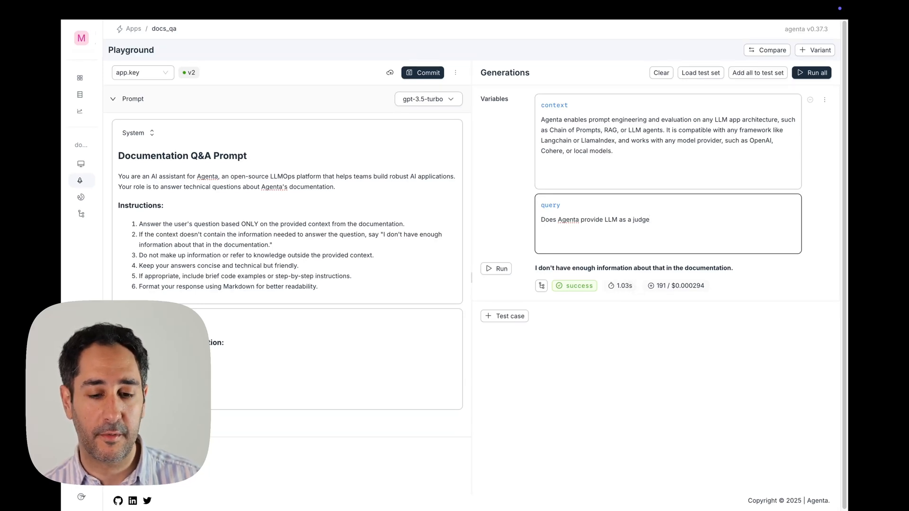
Add the playground's generation to docs_testset and save it
{"action": "left_click", "coordinate": [824, 100]}
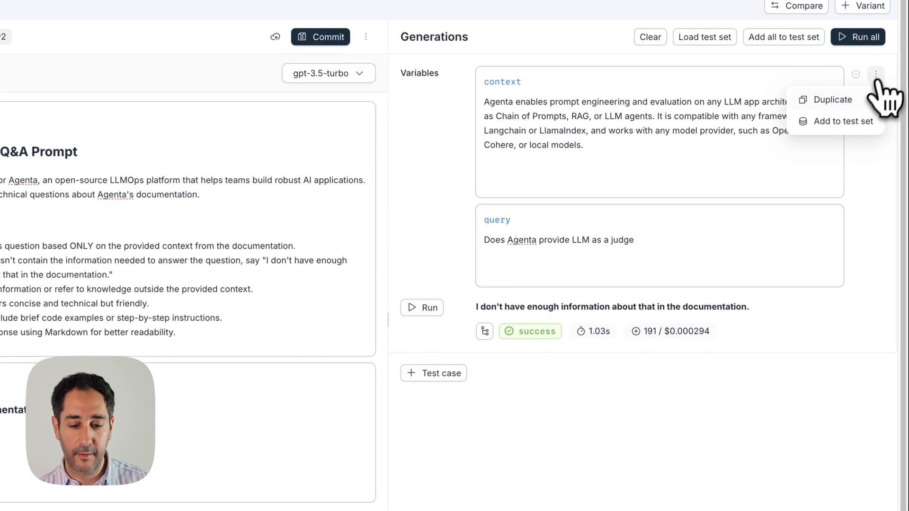
{"action": "left_click", "coordinate": [845, 121]}
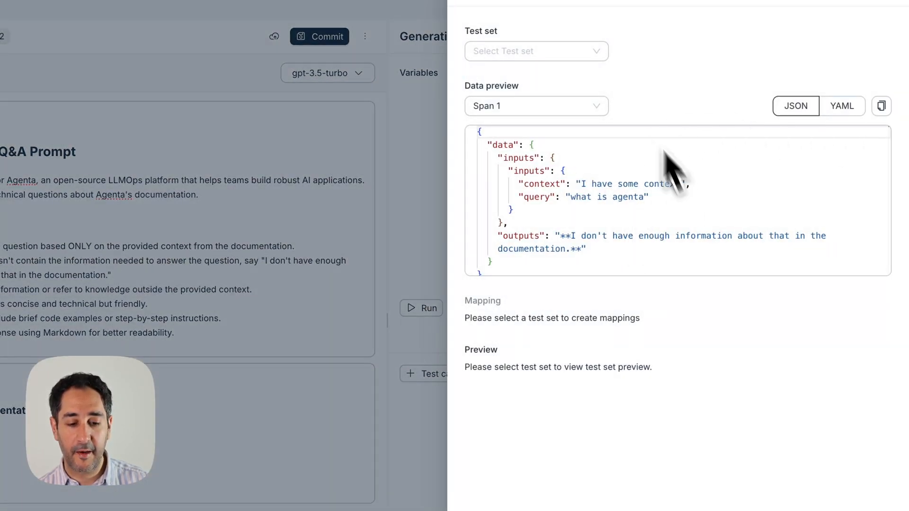
{"action": "left_click", "coordinate": [588, 51]}
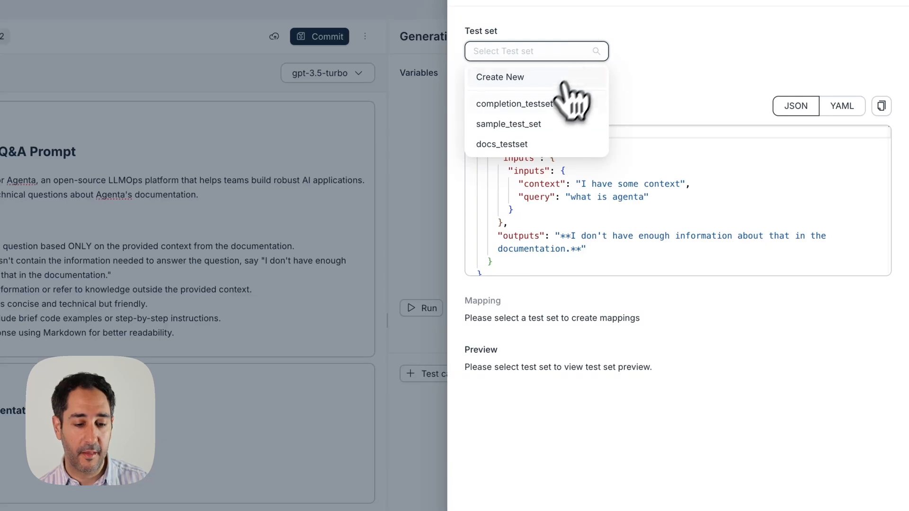
{"action": "left_click", "coordinate": [540, 150]}
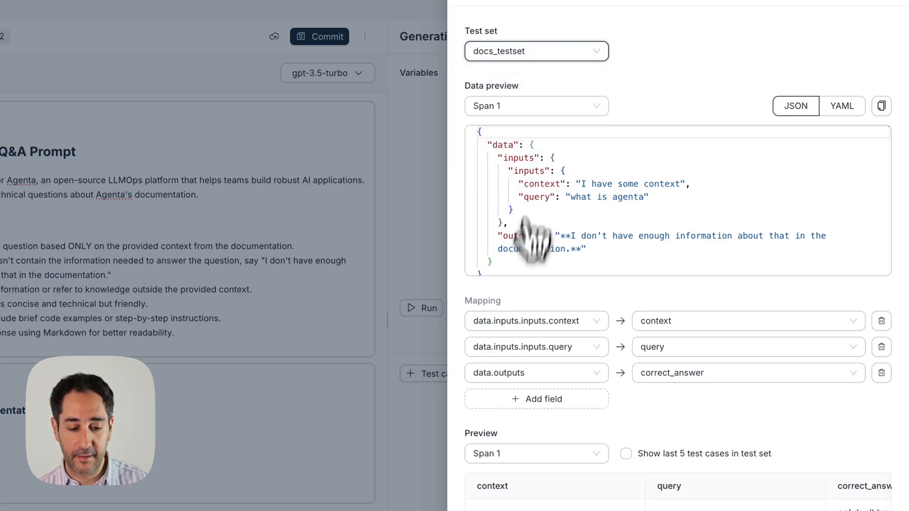
{"action": "scroll", "coordinate": [669, 396], "scroll_direction": "down", "scroll_amount": 3}
{"action": "left_click", "coordinate": [867, 499]}
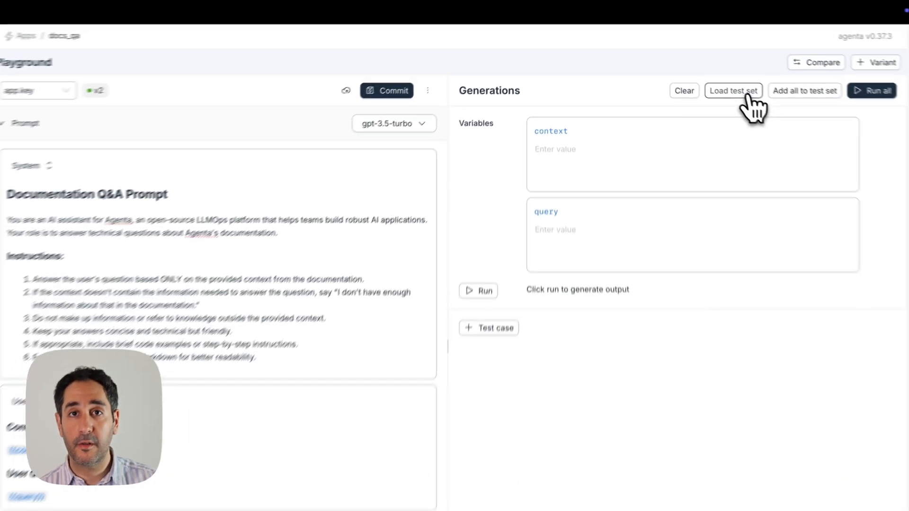
Load the first scheduled-evaluation, first prompt-injections and the token-usage test cases from docs_testset into the playground
{"action": "left_click", "coordinate": [746, 95]}
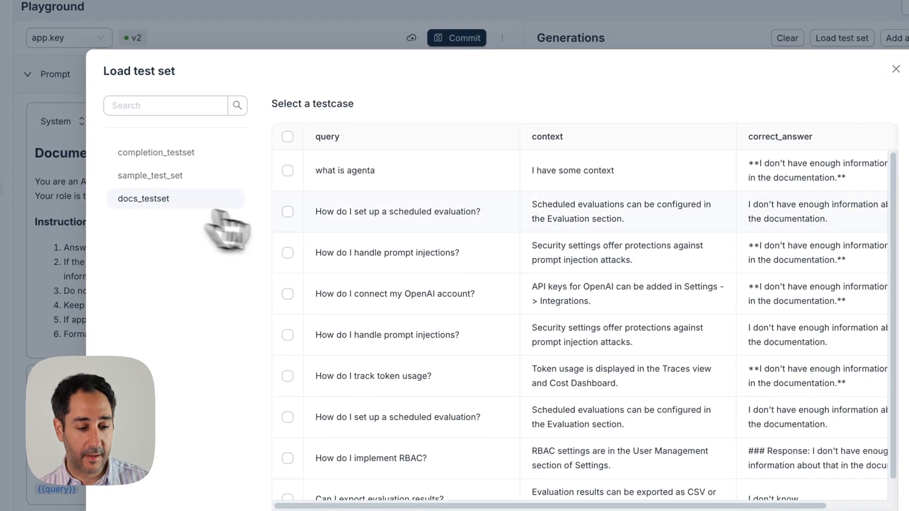
{"action": "left_click", "coordinate": [288, 212]}
{"action": "left_click", "coordinate": [288, 252]}
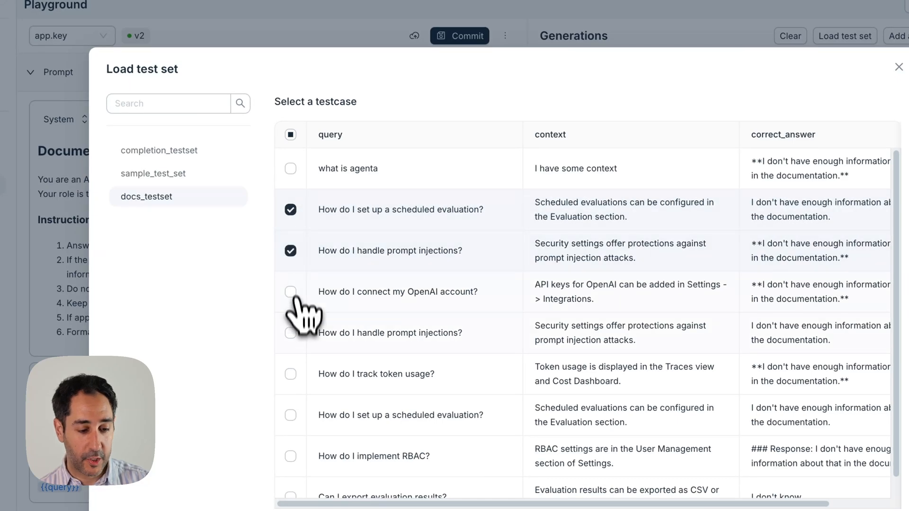
{"action": "scroll", "coordinate": [293, 374], "scroll_direction": "down", "scroll_amount": 1}
{"action": "left_click", "coordinate": [290, 355]}
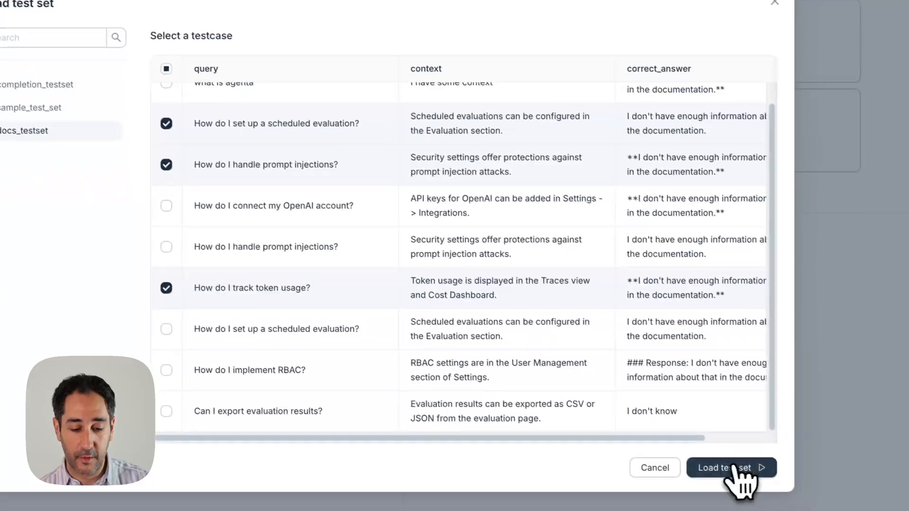
{"action": "left_click", "coordinate": [783, 493]}
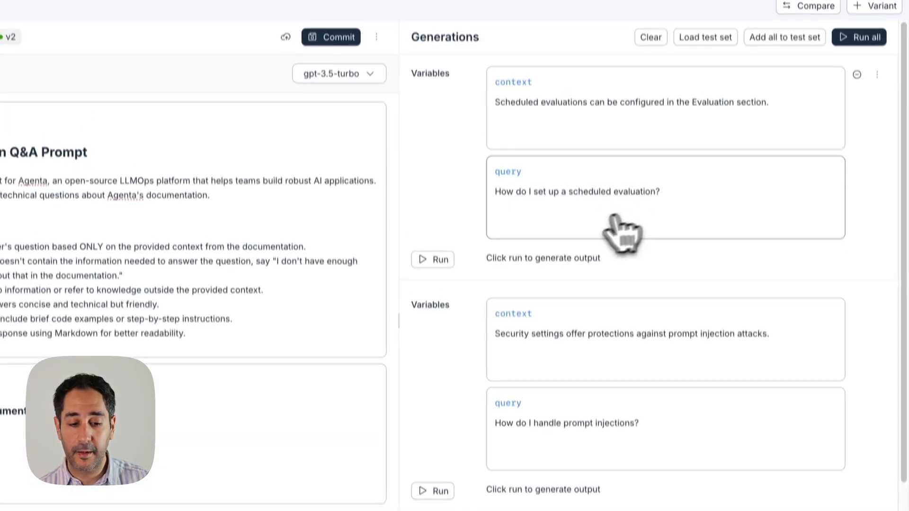